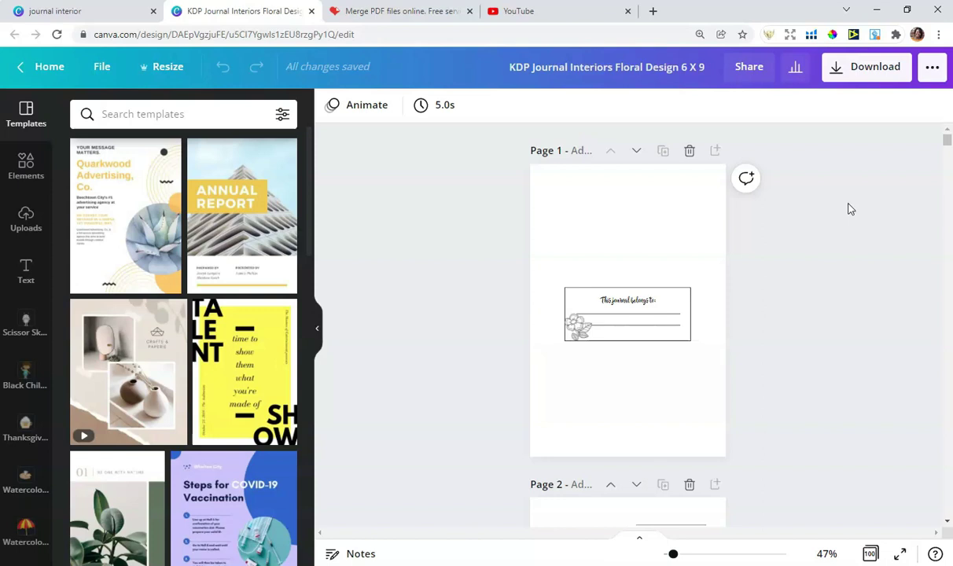
Switch to the iLovePDF 'Merge PDF files' tab, leaving the Canva journal design open
left_click(451, 16)
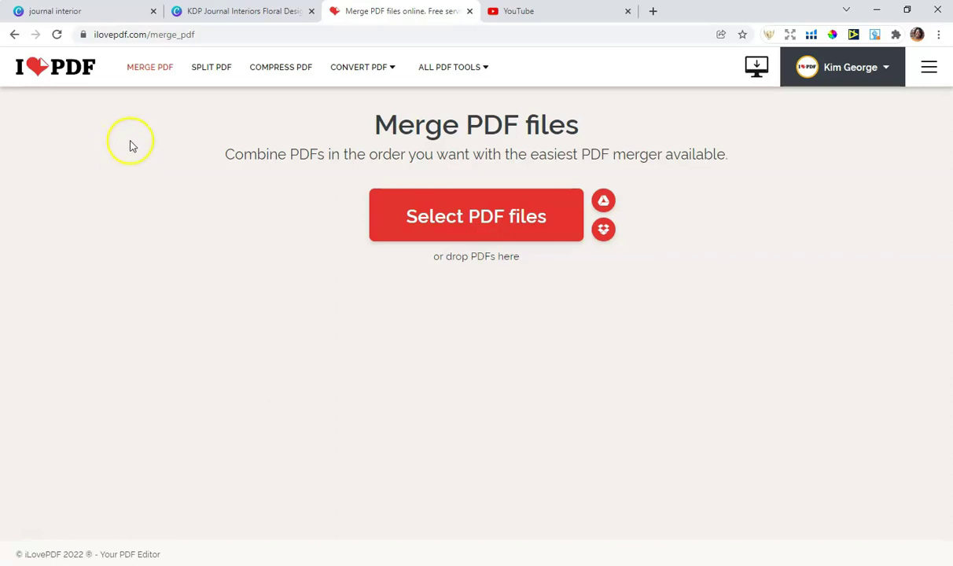
Return to the floral 6x9 journal design and review its 'This journal belongs to' and lined pages
left_click(226, 11)
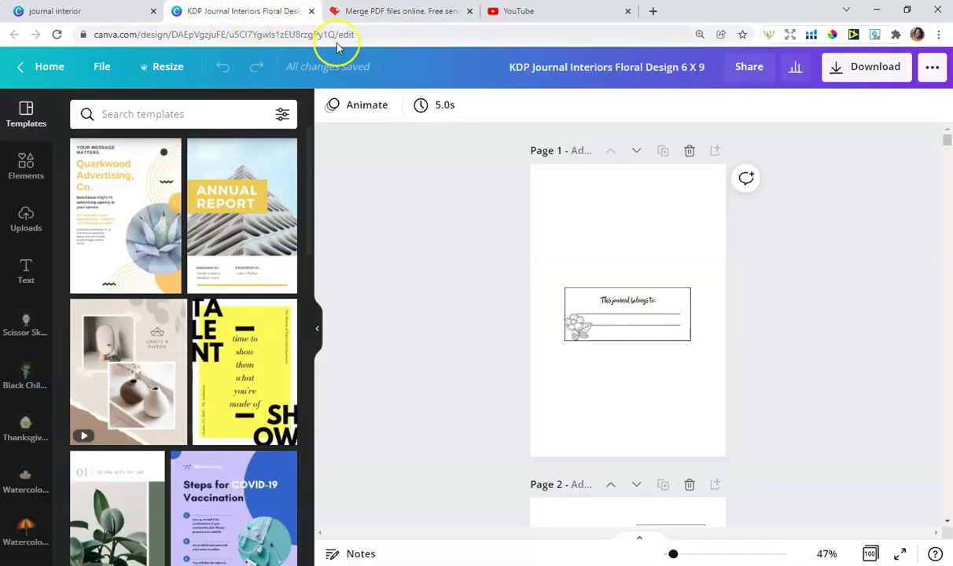
left_click(672, 216)
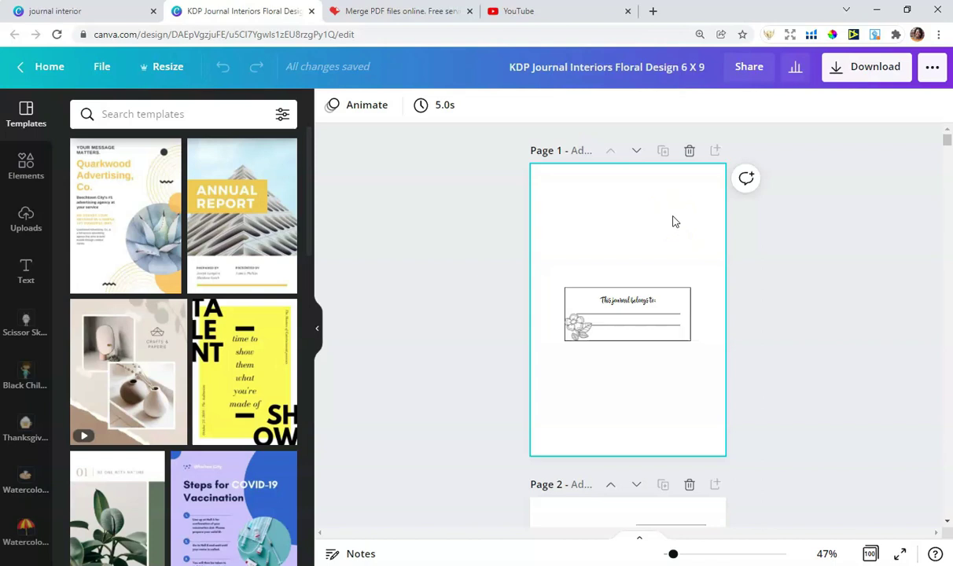
left_click(797, 213)
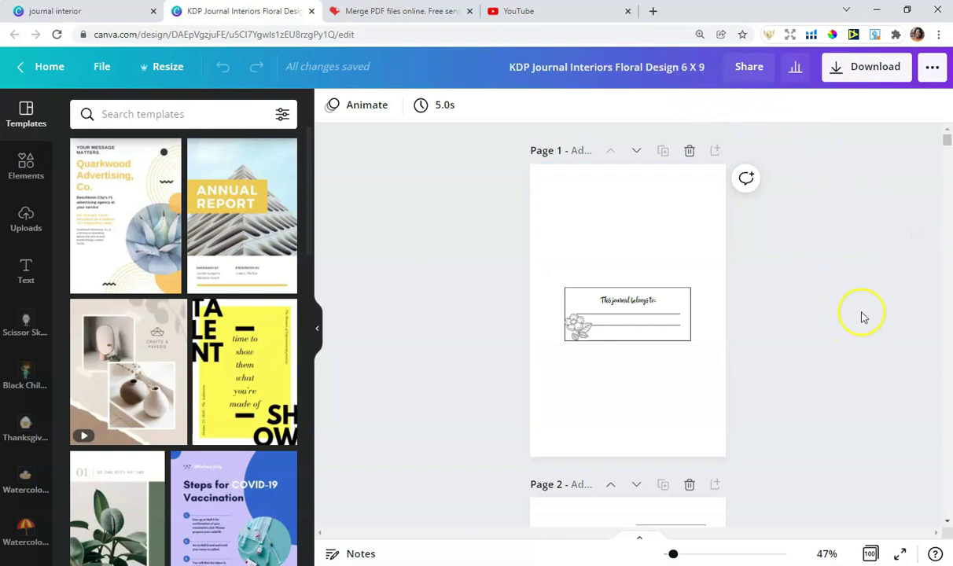
scroll(813, 299, "down", 2)
scroll(813, 299, "down", 2)
scroll(806, 291, "down", 1)
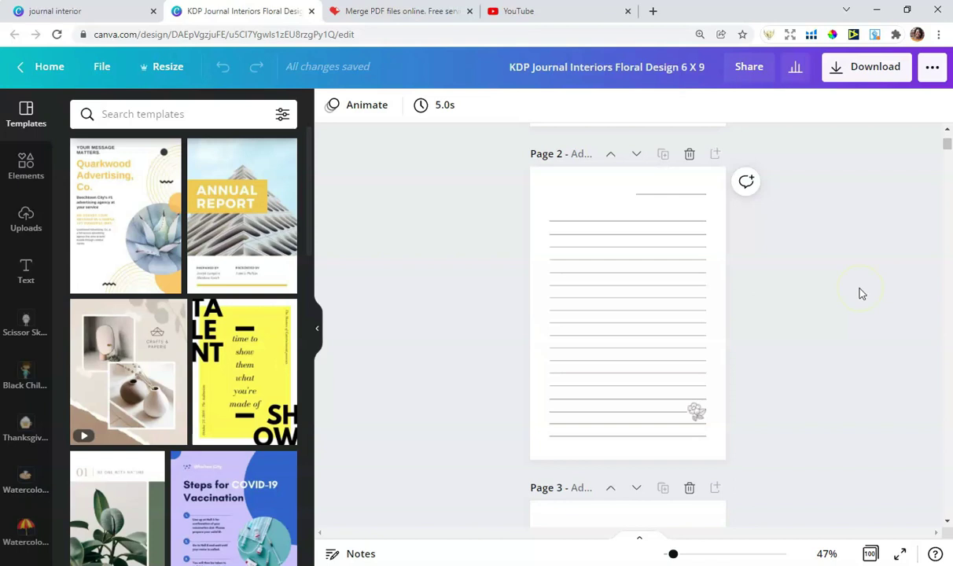
scroll(861, 295, "up", 1)
scroll(860, 294, "up", 2)
scroll(864, 290, "up", 1)
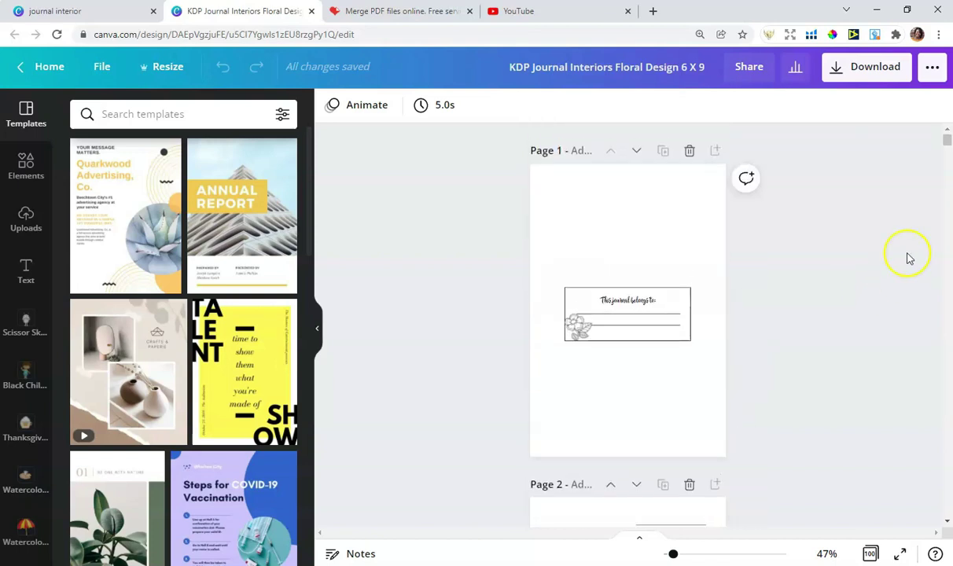
Download all 100 journal pages as a PDF Standard file and dismiss the share popup
left_click(854, 69)
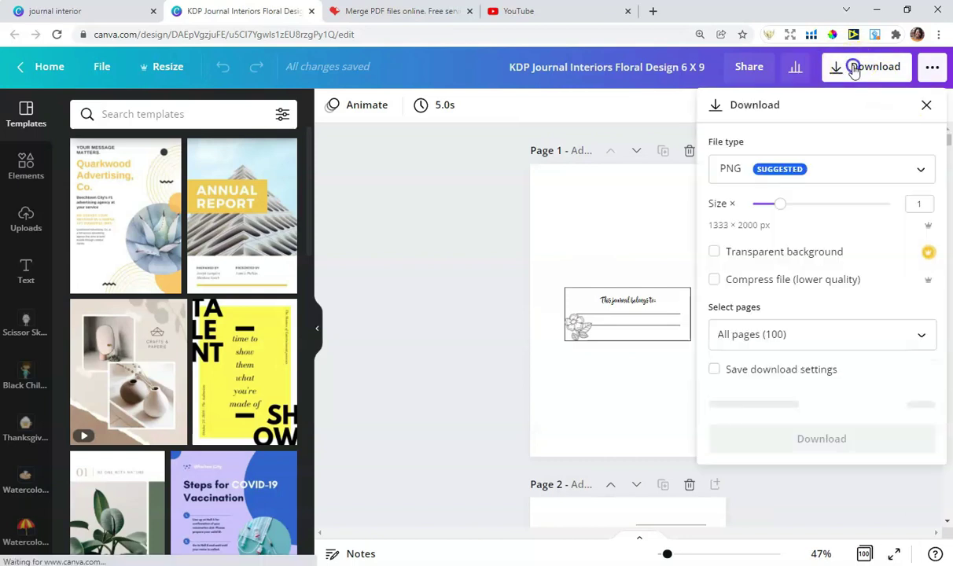
left_click(760, 179)
left_click(716, 258)
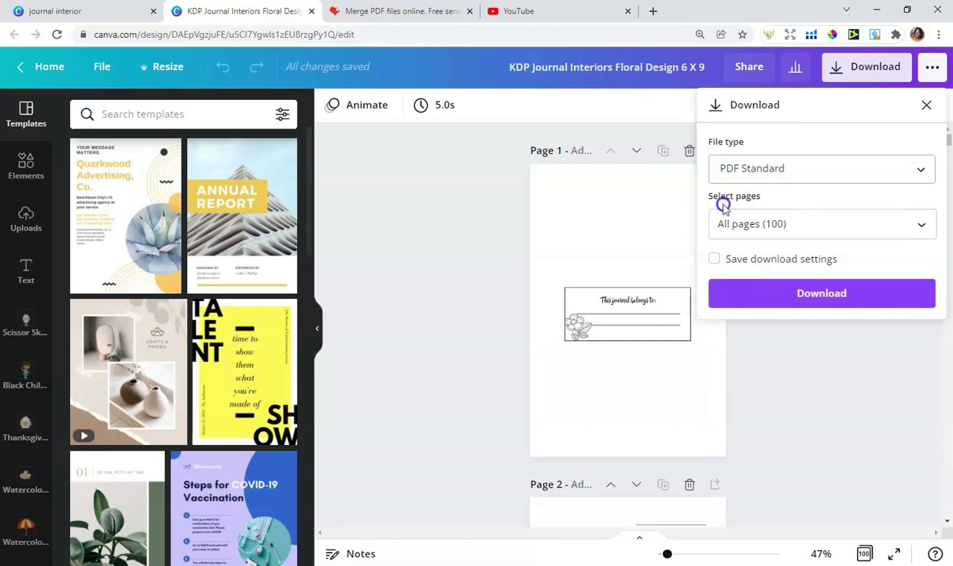
left_click(816, 295)
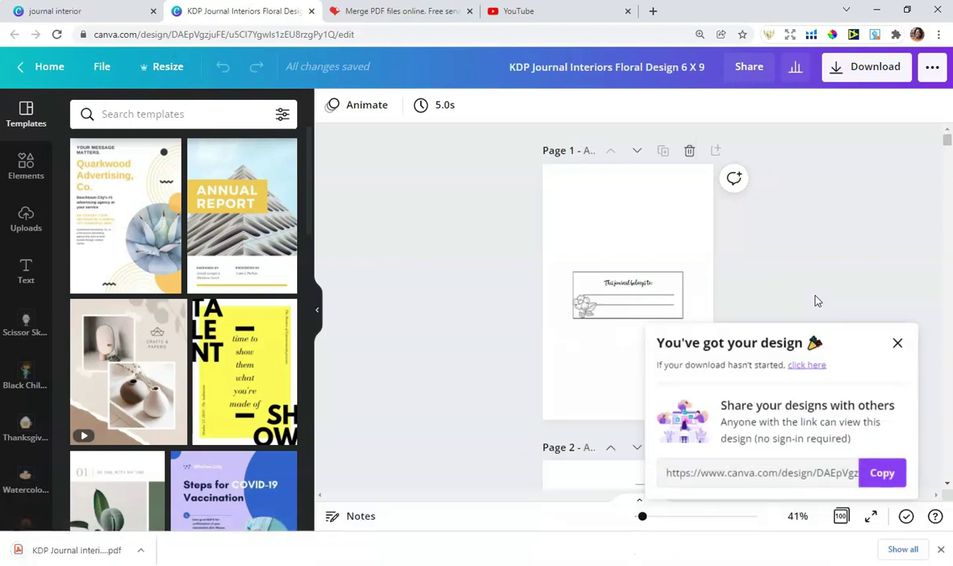
left_click(897, 345)
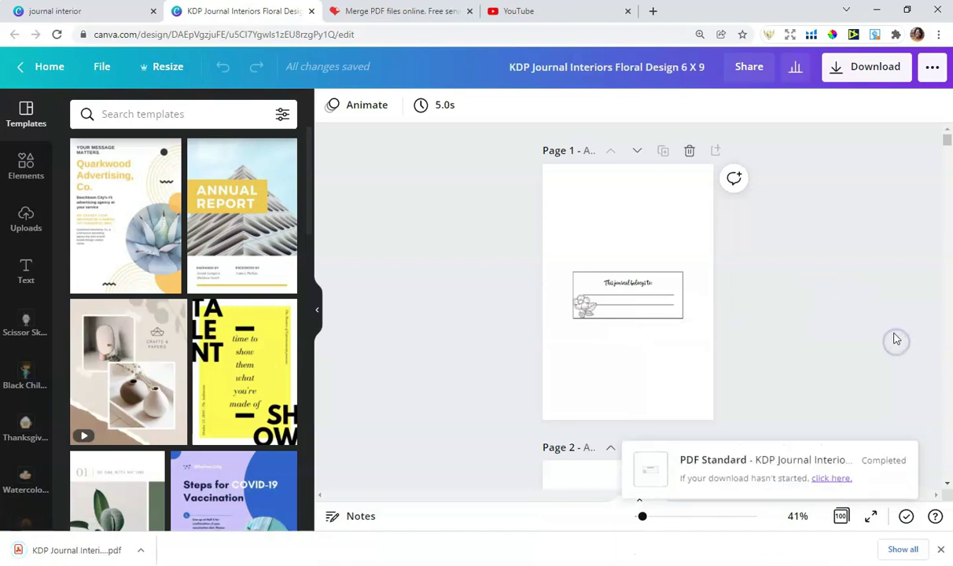
left_click(891, 319)
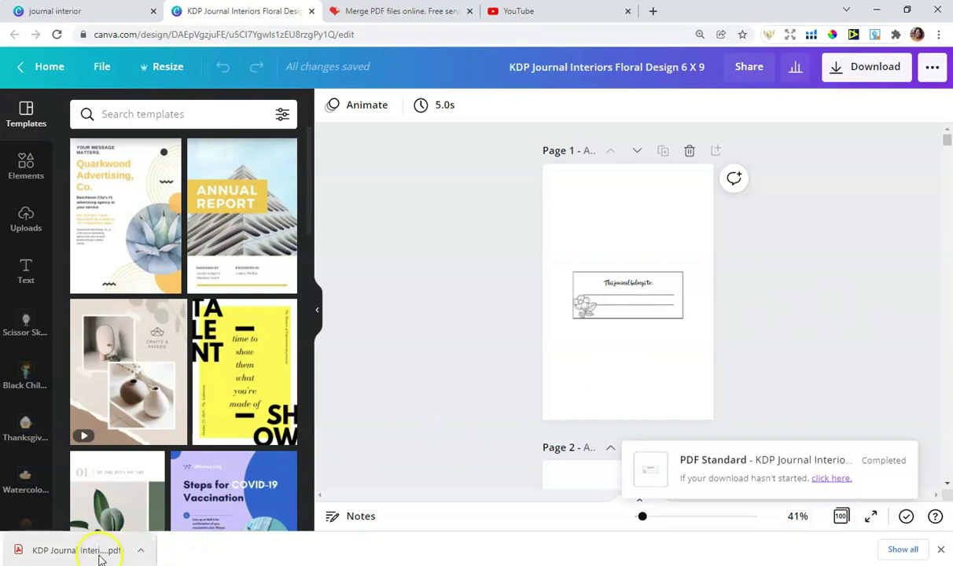
Upload 'KDP Journal Interiors Floral Design 6 X 9 (1)' PDF into iLovePDF's merge tool
left_click(372, 11)
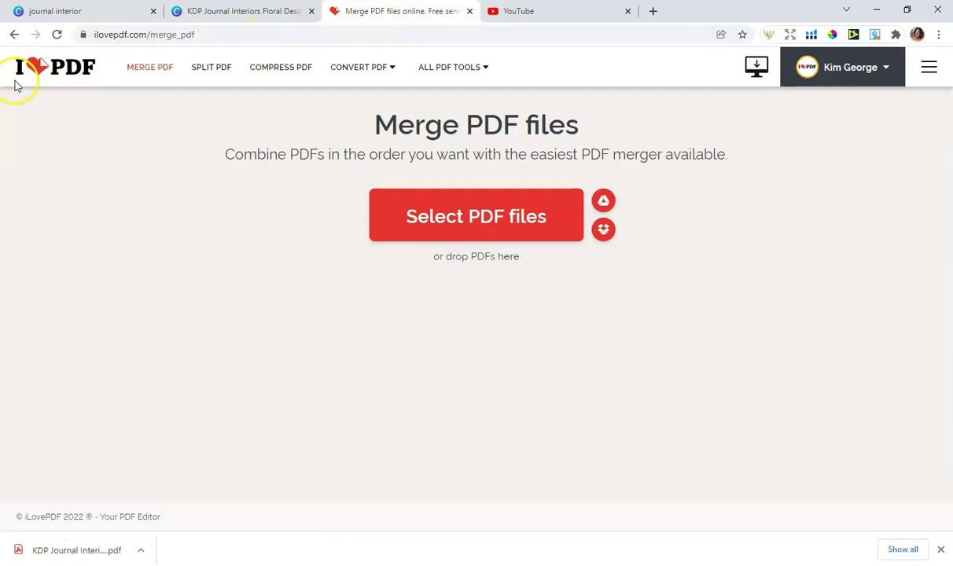
left_click(147, 70)
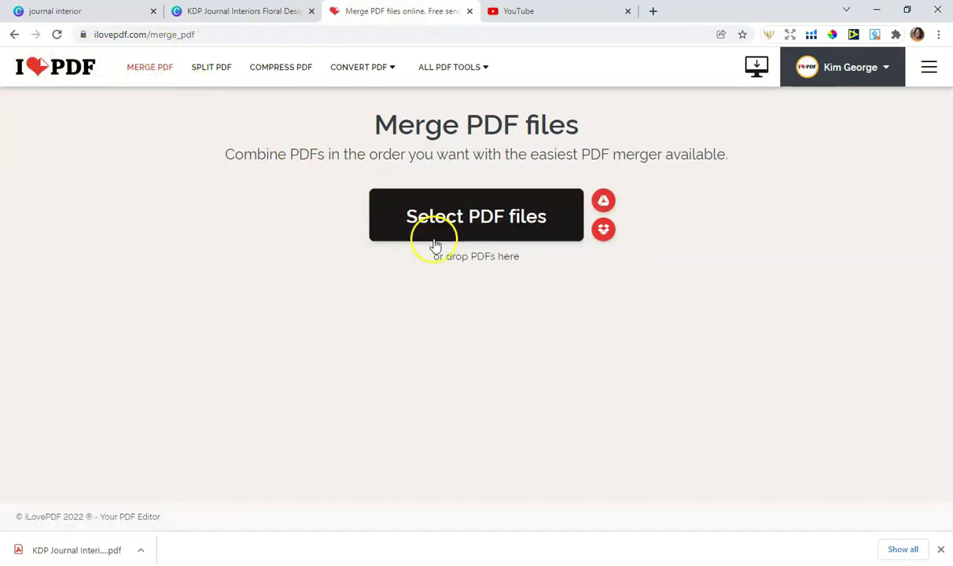
left_click(477, 231)
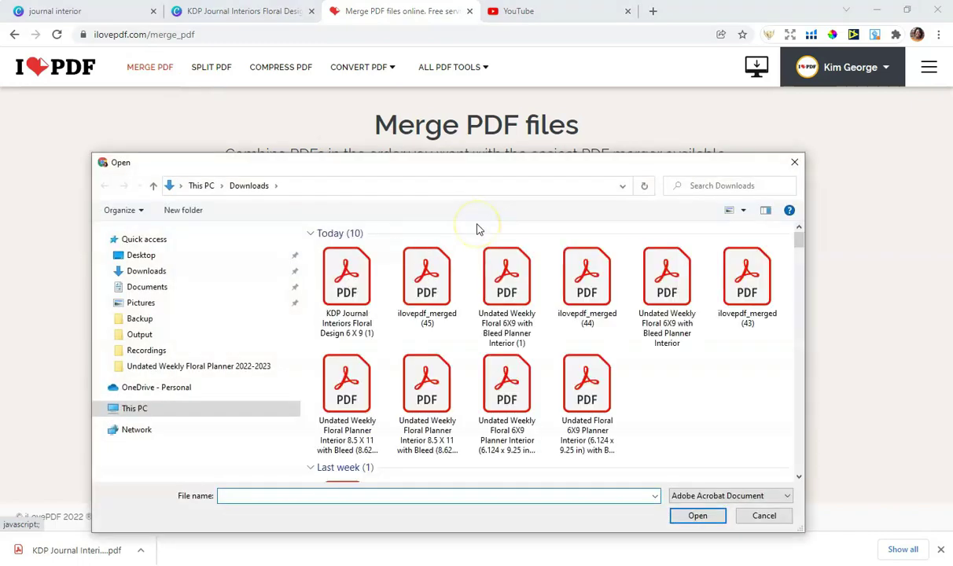
left_click(340, 289)
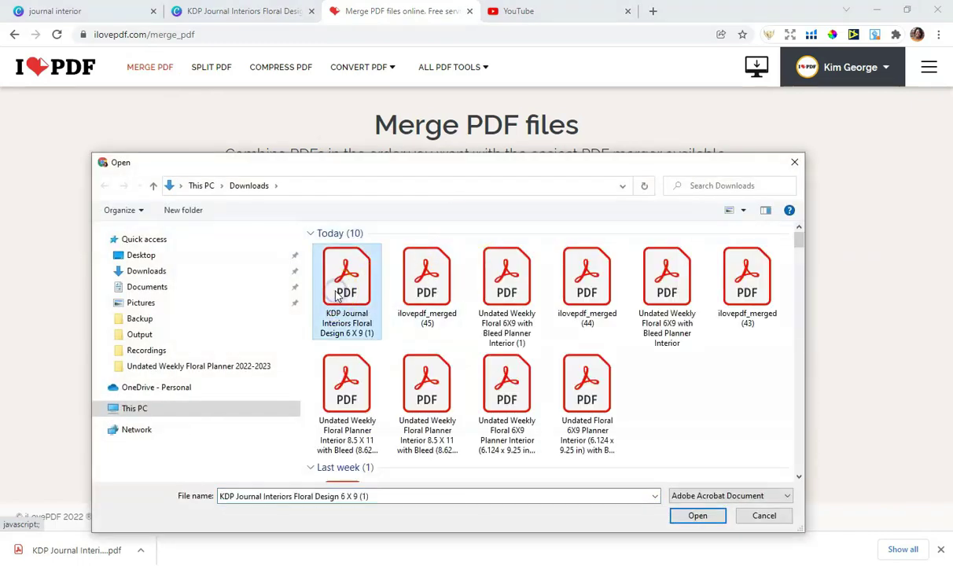
left_click(706, 517)
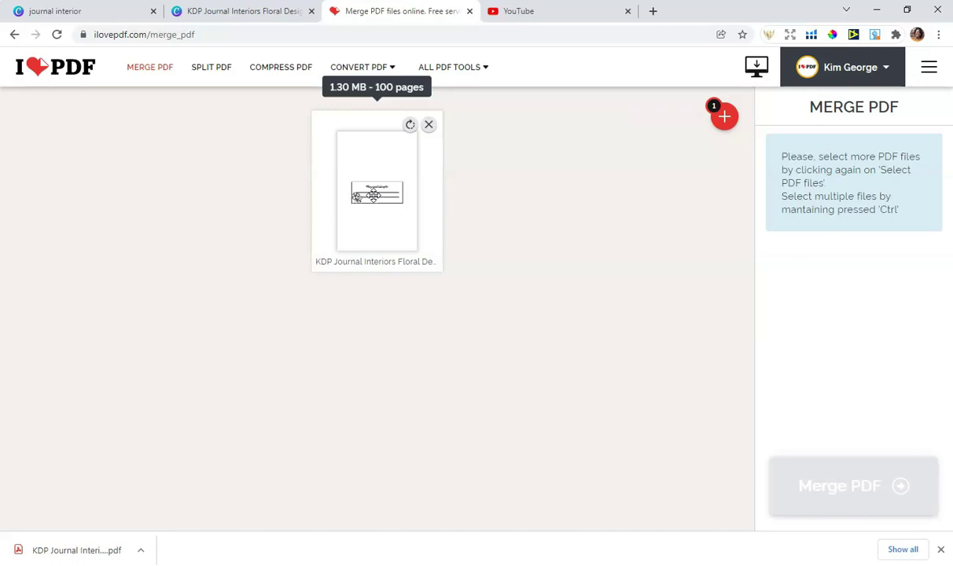
Return to the Canva journal design and select its first page
left_click(218, 14)
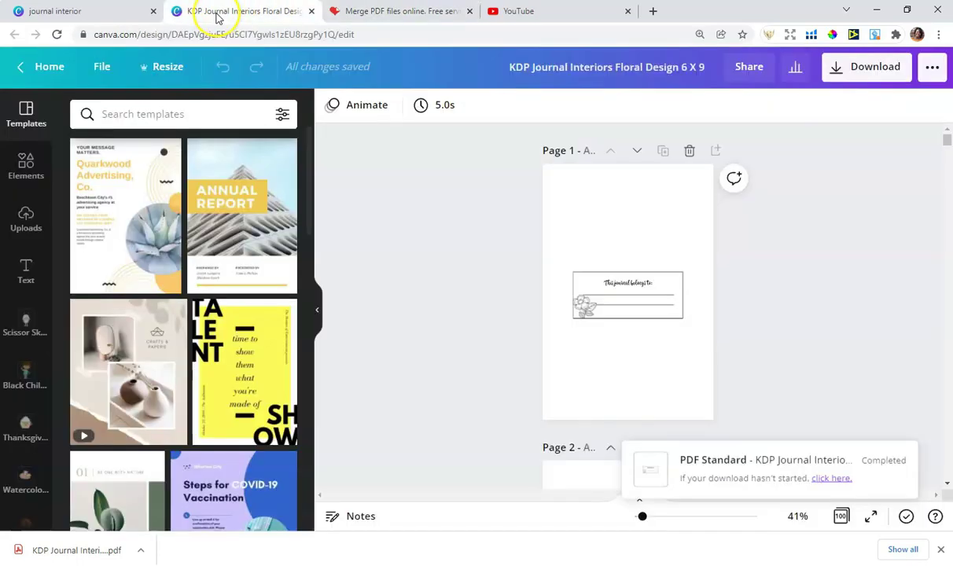
left_click_drag(947, 138, 947, 155)
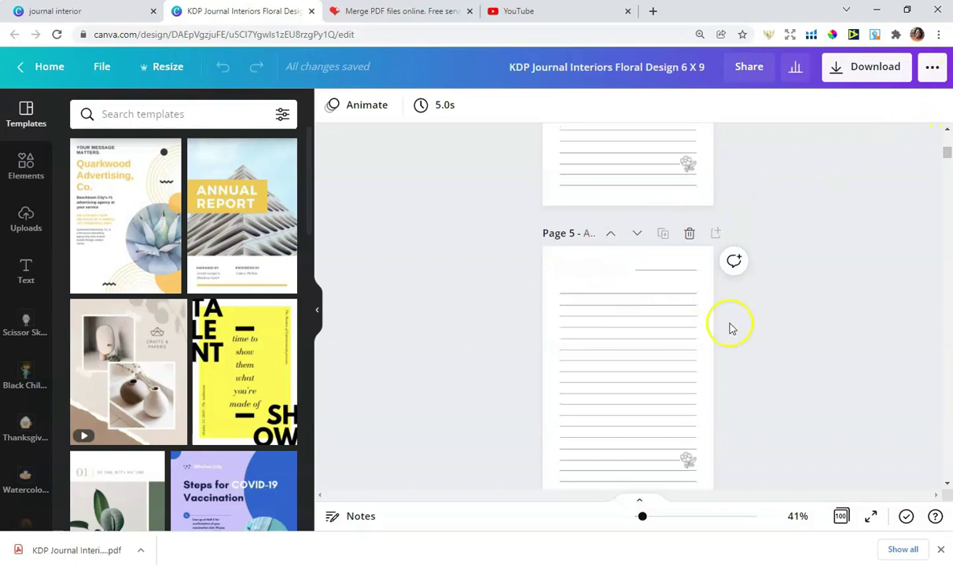
scroll(781, 293, "up", 4)
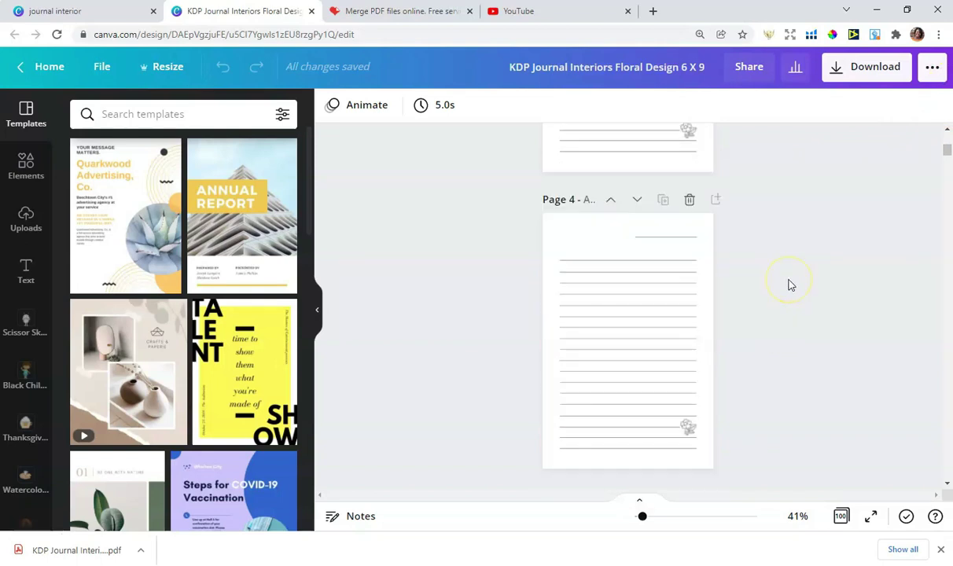
scroll(782, 291, "up", 3)
scroll(786, 287, "up", 3)
scroll(790, 285, "up", 3)
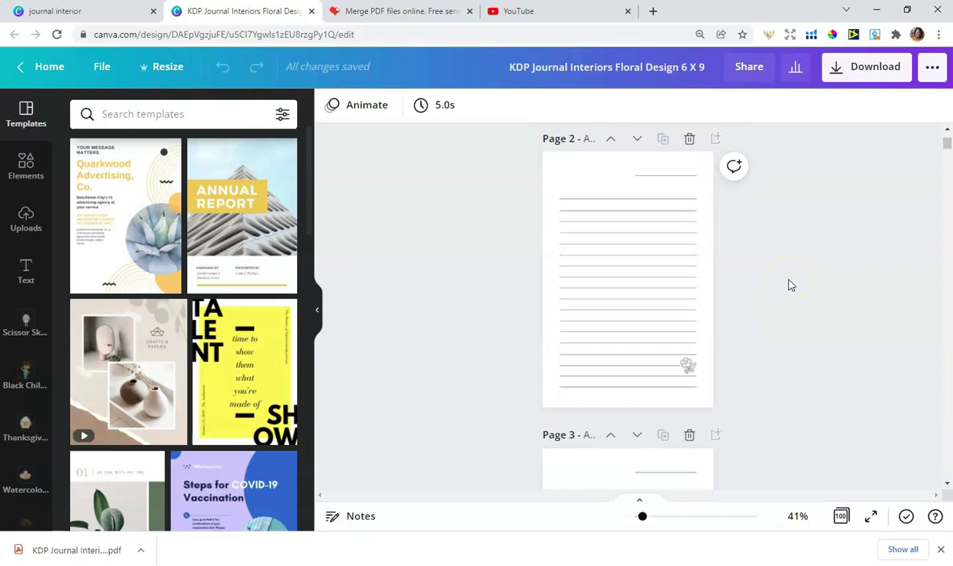
scroll(789, 284, "up", 4)
scroll(746, 244, "up", 2)
left_click(703, 202)
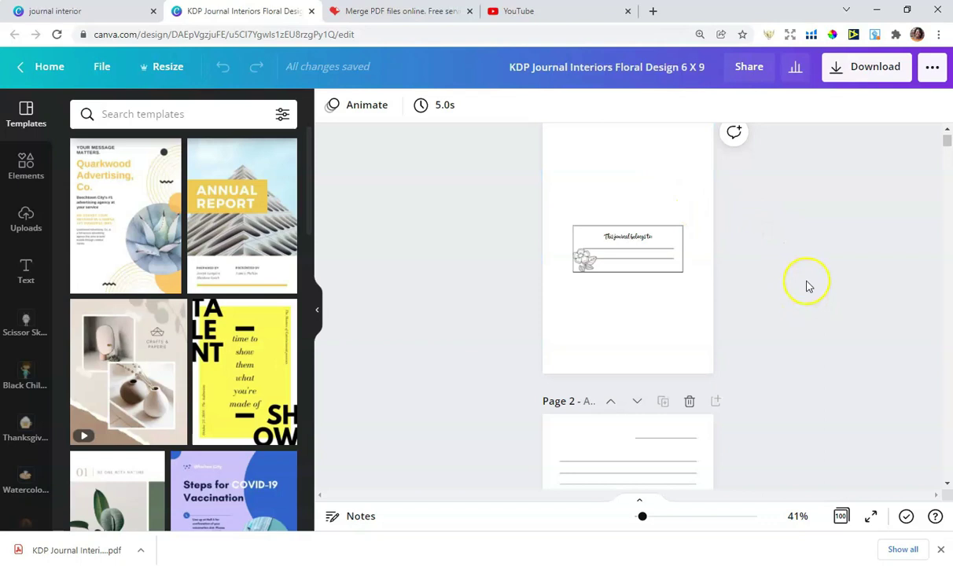
scroll(805, 285, "down", 2)
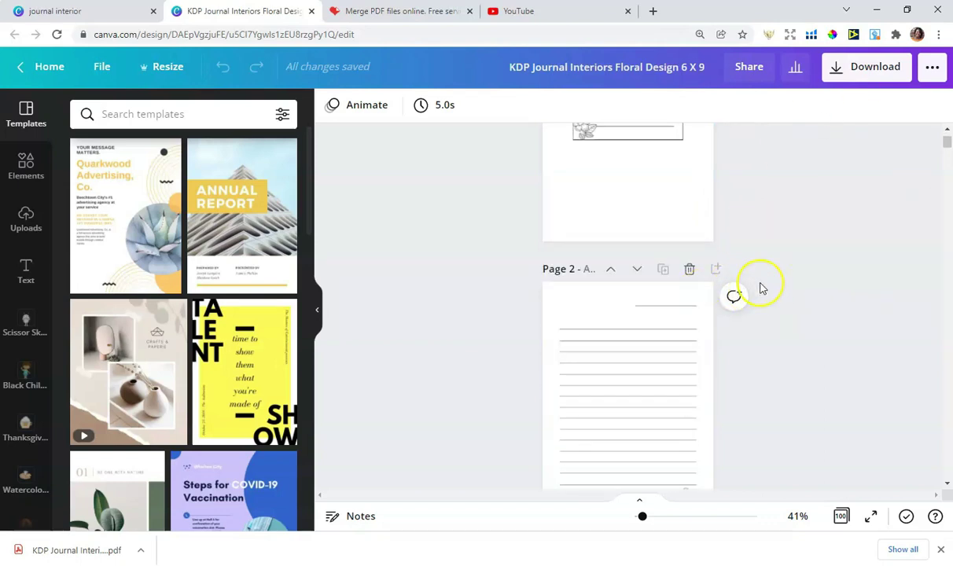
scroll(785, 271, "down", 1)
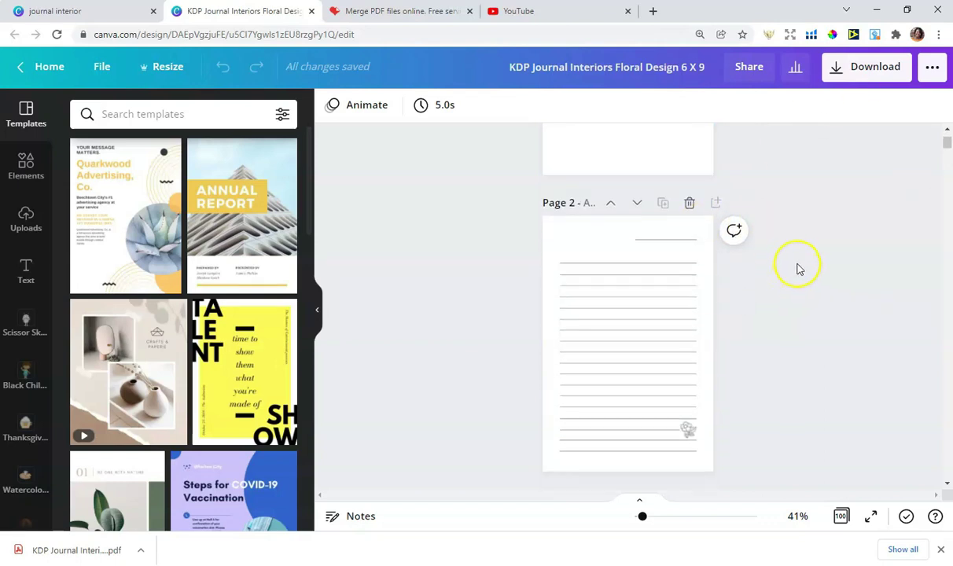
Download pages 2–21 as a PDF Standard file and open the 20-page PDF
left_click(834, 79)
left_click(755, 169)
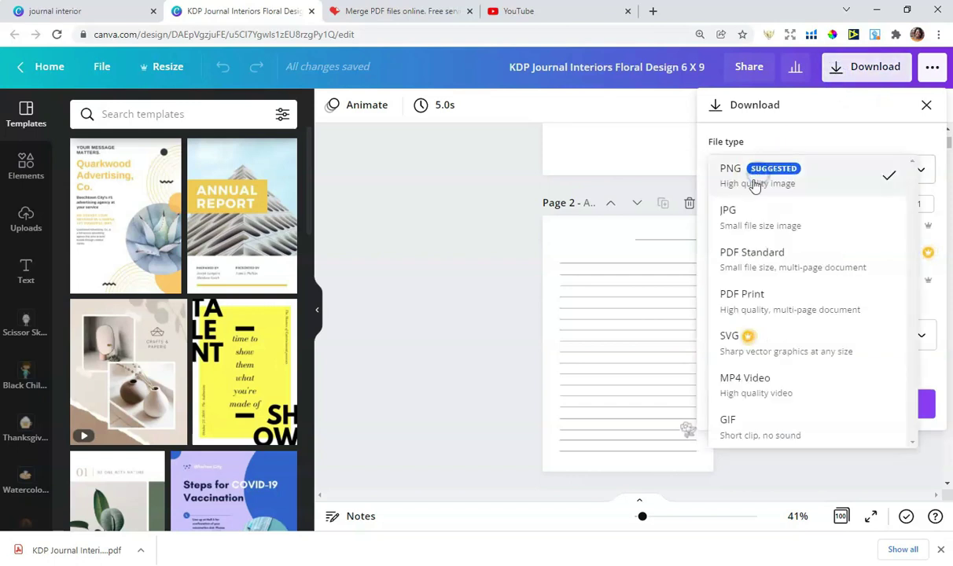
left_click(753, 259)
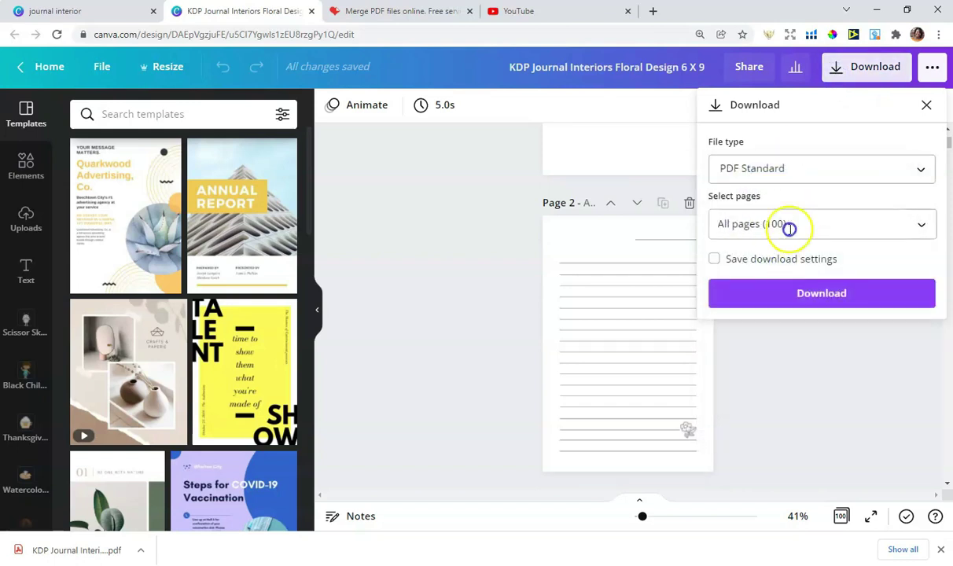
left_click(793, 227)
key("BackSpace")
key("BackSpace")
key("BackSpace")
key("BackSpace")
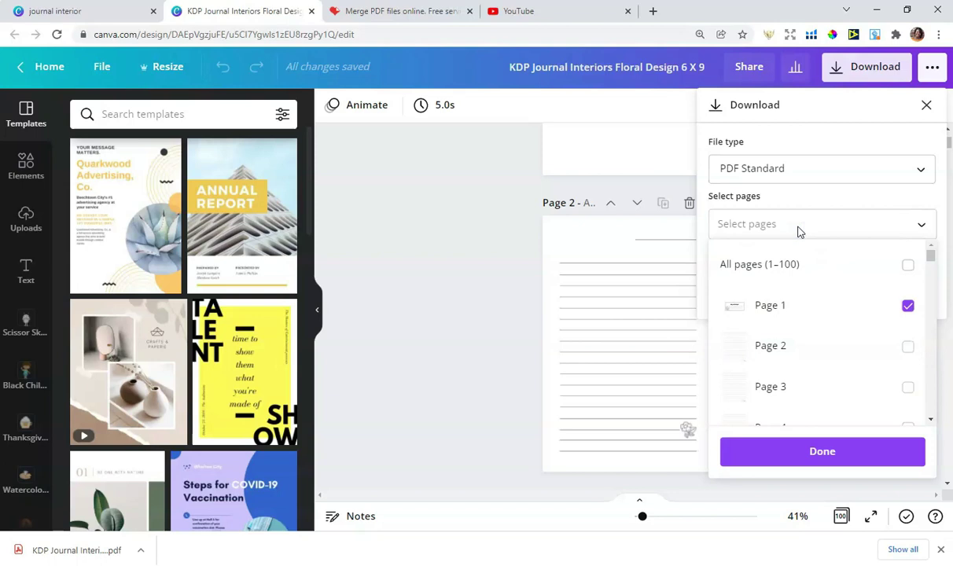
type("2-")
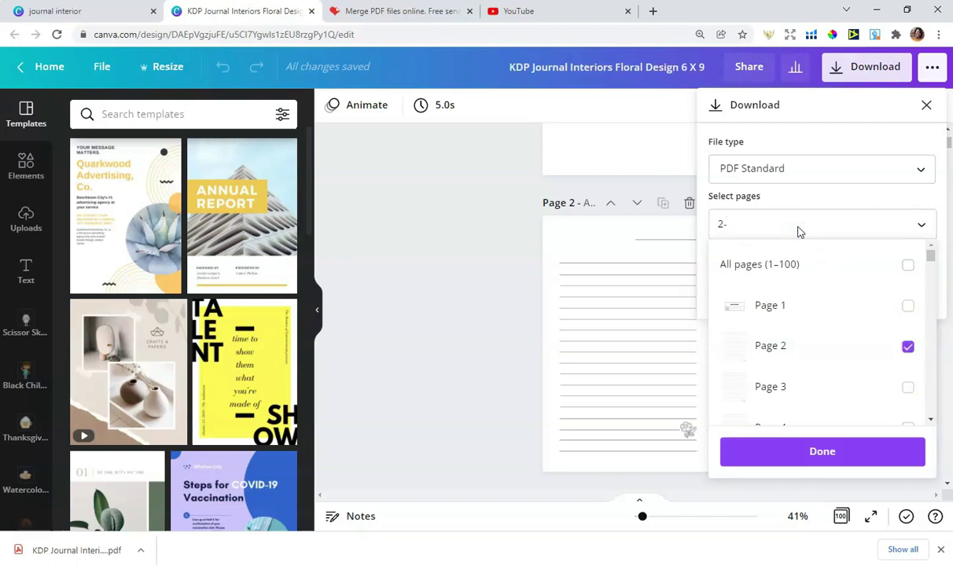
type("21")
left_click(809, 451)
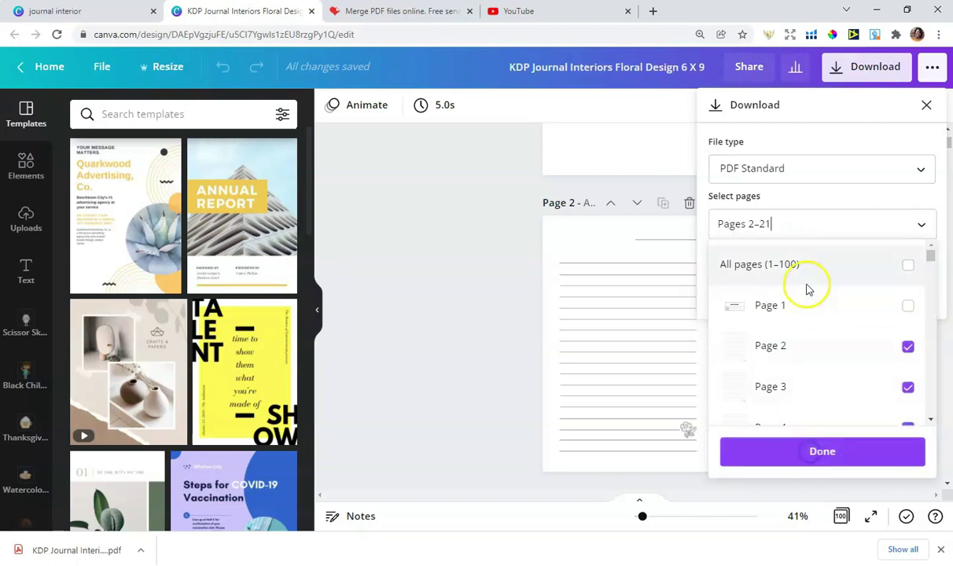
left_click(403, 257)
left_click(815, 300)
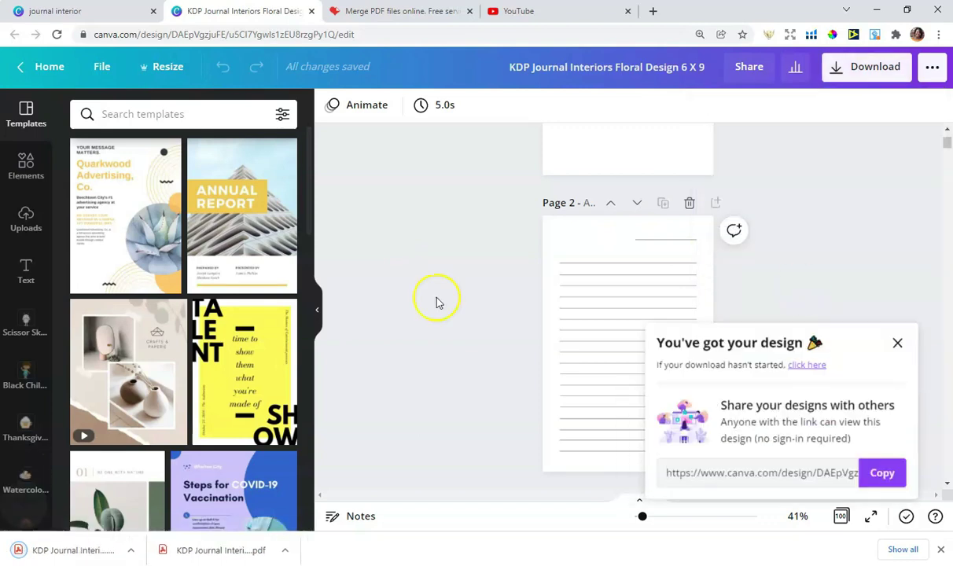
left_click(97, 550)
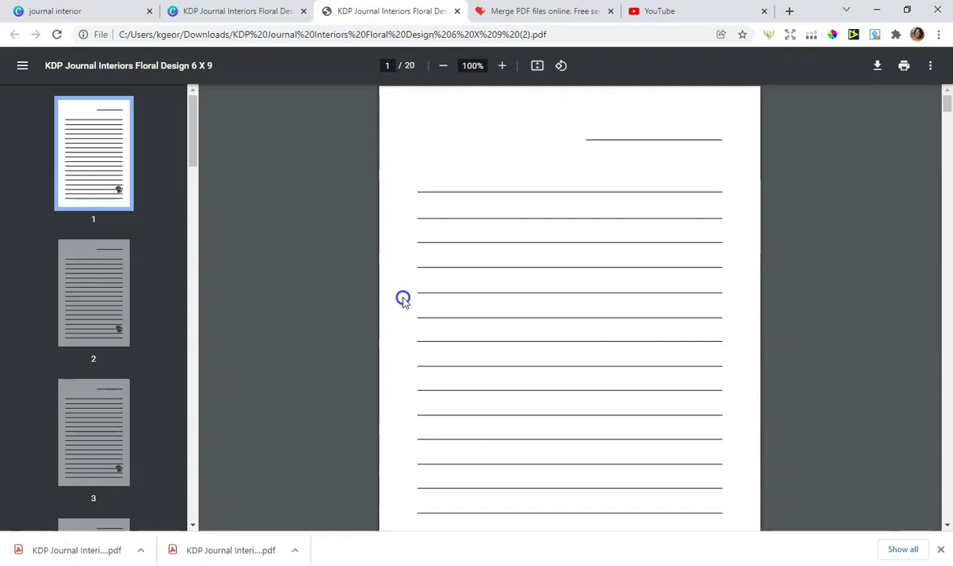
Go back to the iLovePDF merge page still holding the first journal PDF
left_click(520, 13)
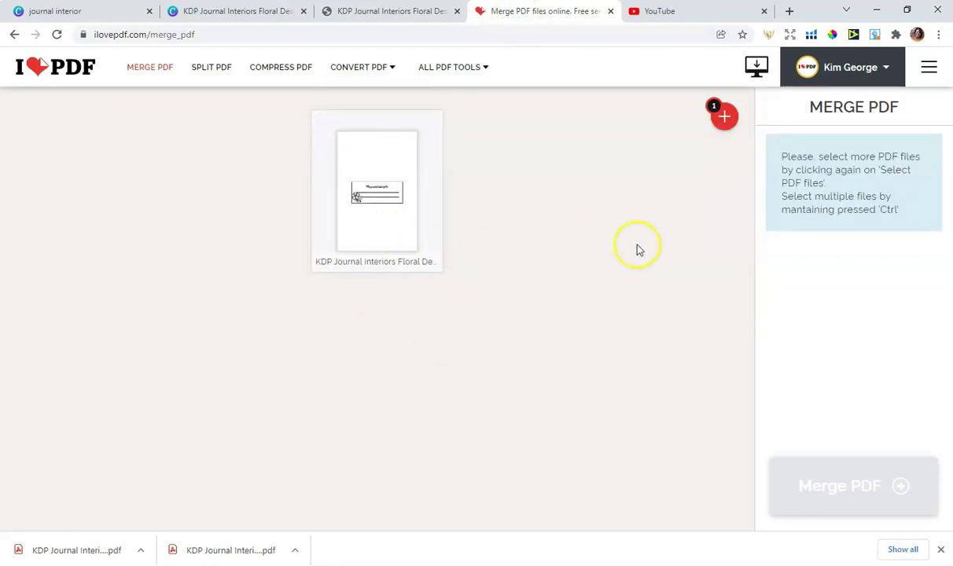
Add 'KDP Journal Interiors Floral Design 6 X 9 (2)' to the merge list after the first PDF
left_click(724, 118)
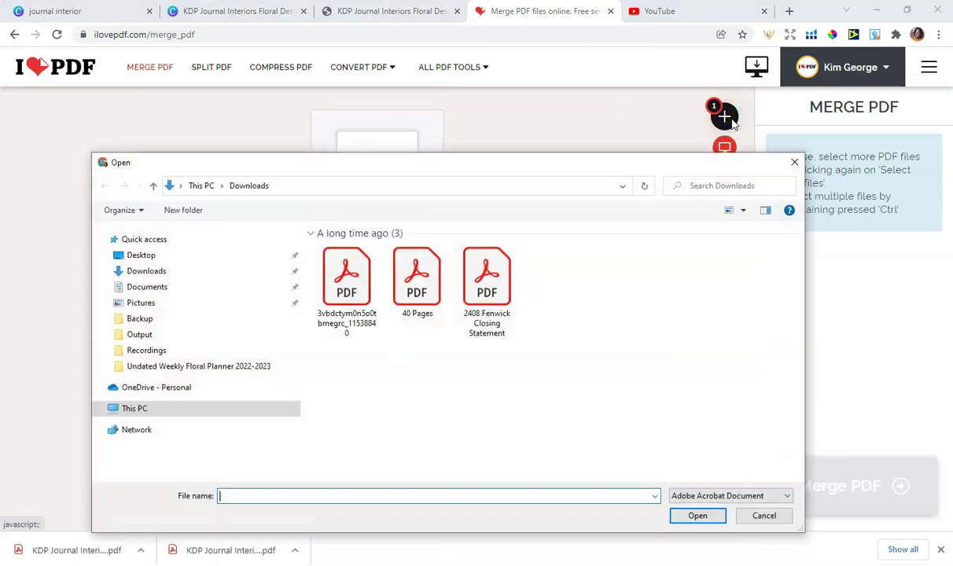
left_click(363, 316)
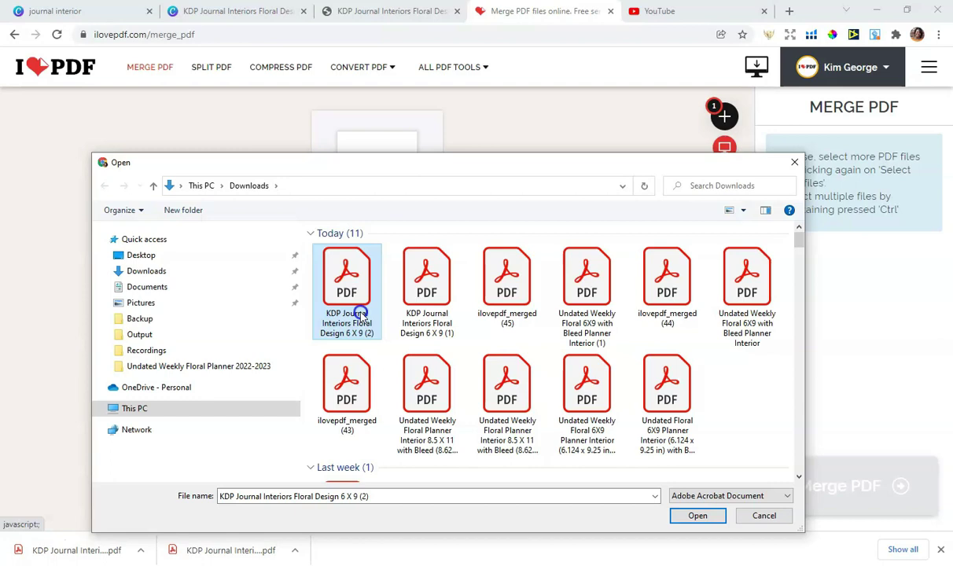
left_click(695, 515)
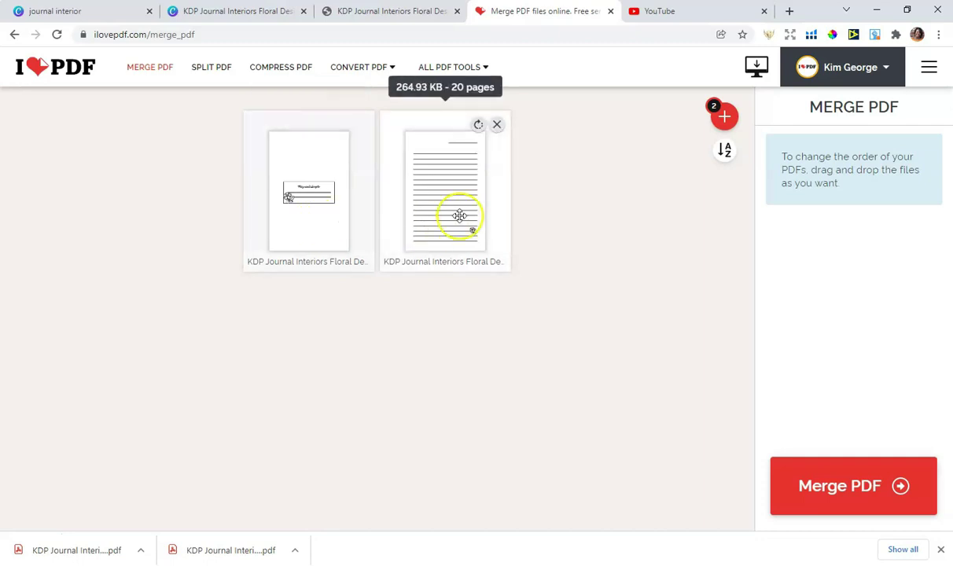
Merge the two PDFs and download the resulting 120-page journal file
left_click(843, 487)
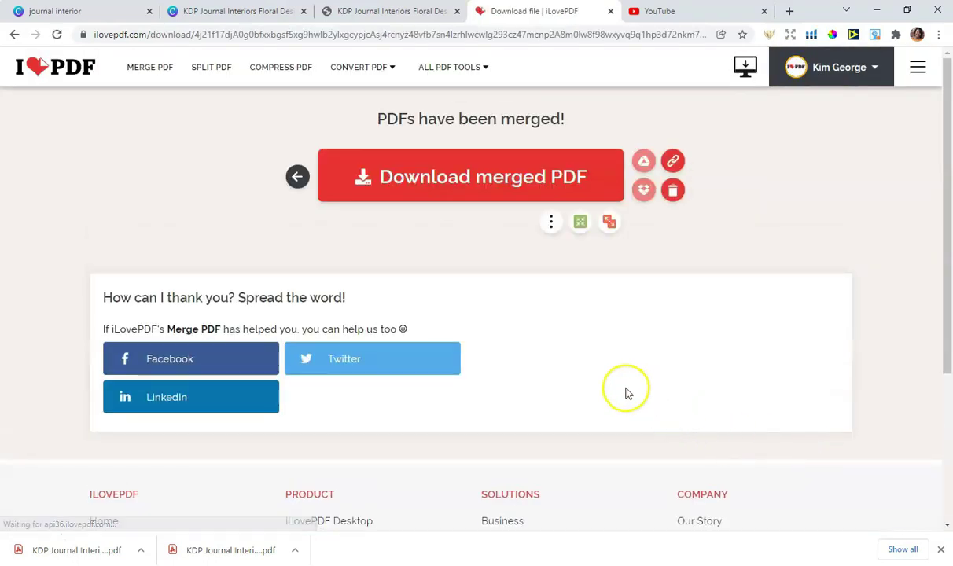
left_click(942, 550)
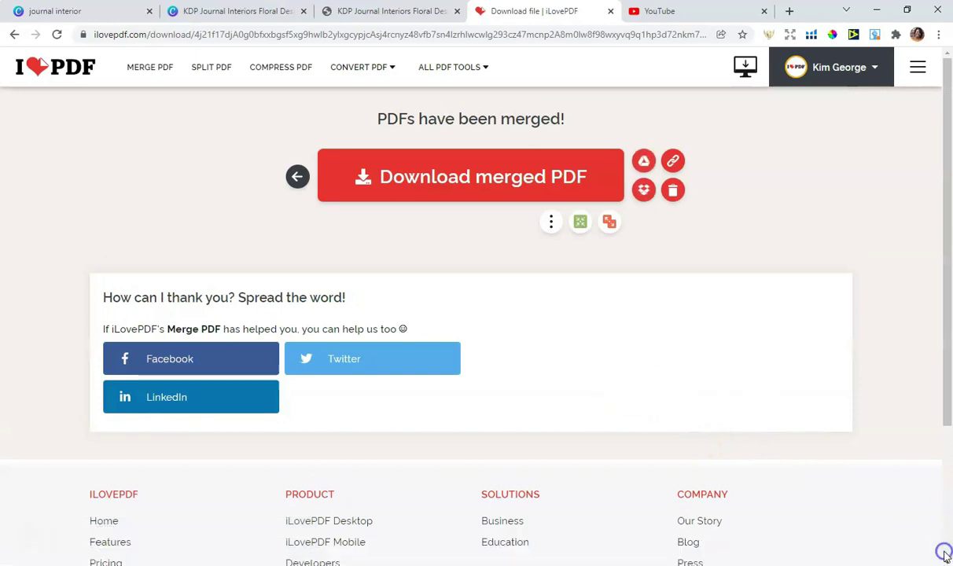
left_click(405, 198)
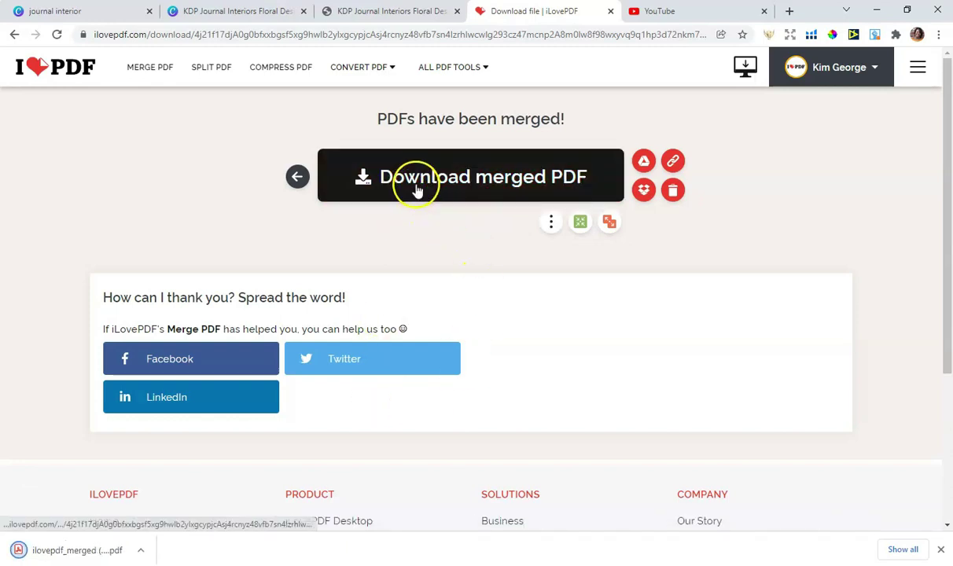
left_click(416, 190)
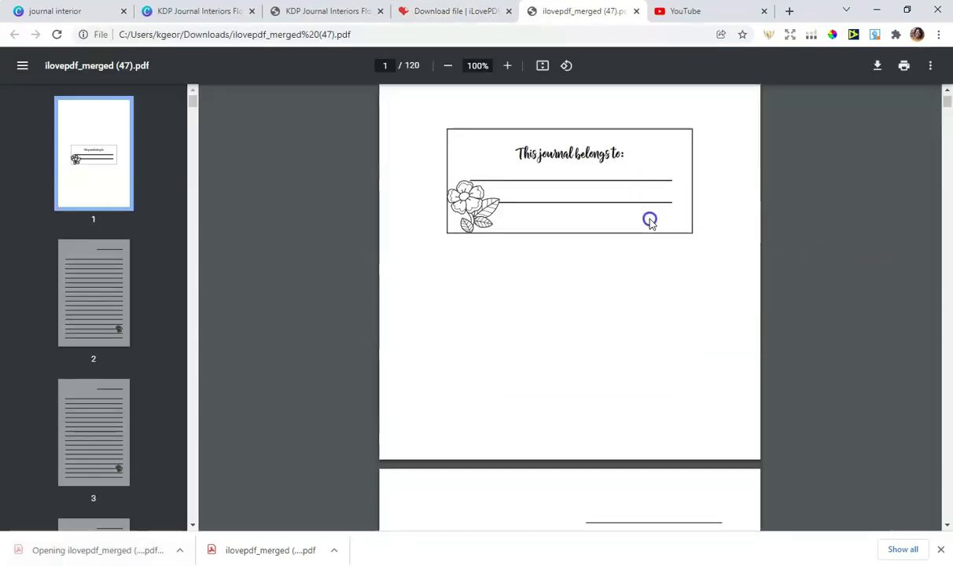
Scroll through the merged journal's opening lined pages, then return to the name-plate first page
scroll(646, 226, "down", 4)
scroll(647, 232, "down", 4)
scroll(650, 238, "down", 4)
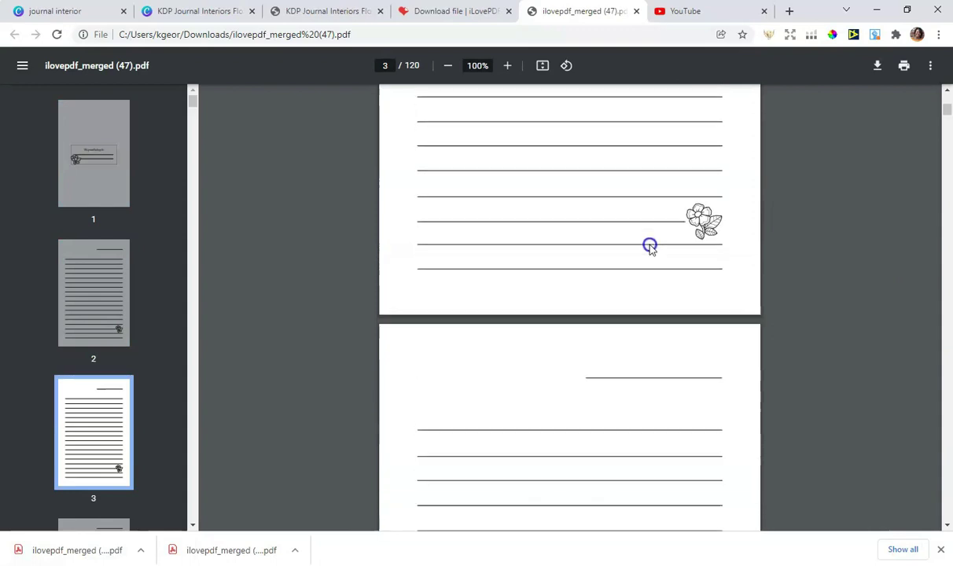
scroll(649, 244, "down", 3)
scroll(649, 246, "down", 4)
scroll(648, 248, "down", 5)
scroll(648, 249, "down", 2)
scroll(647, 249, "down", 2)
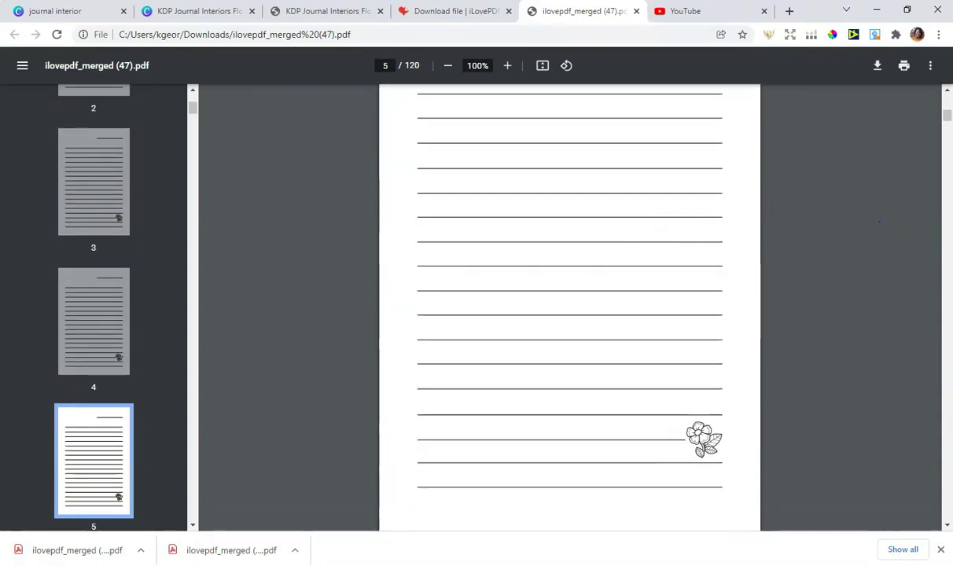
left_click(941, 548)
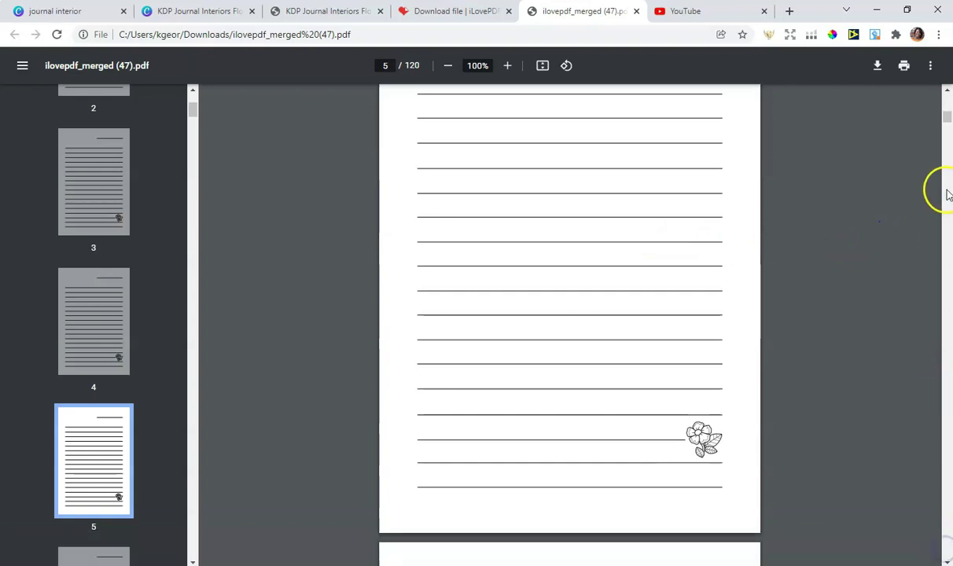
left_click_drag(944, 113, 945, 96)
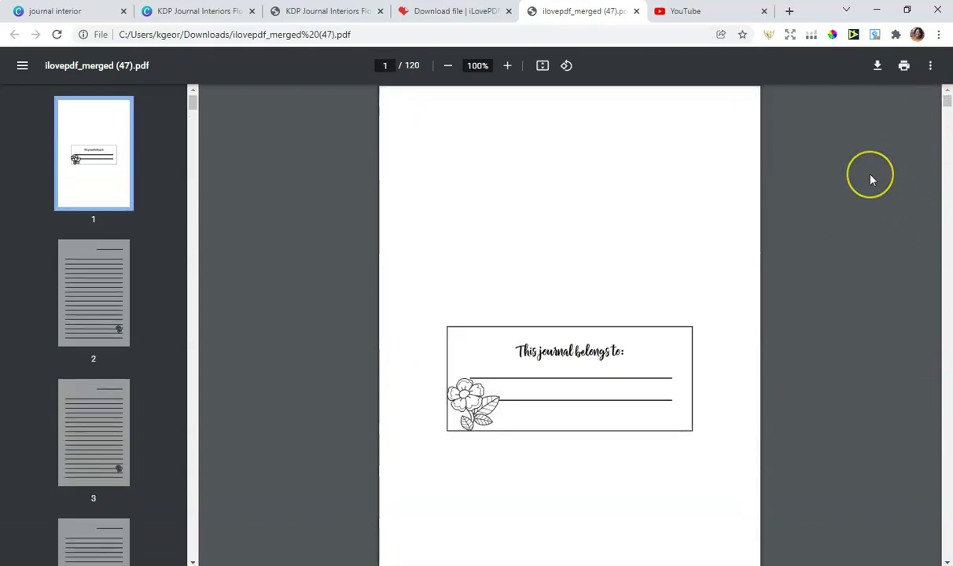